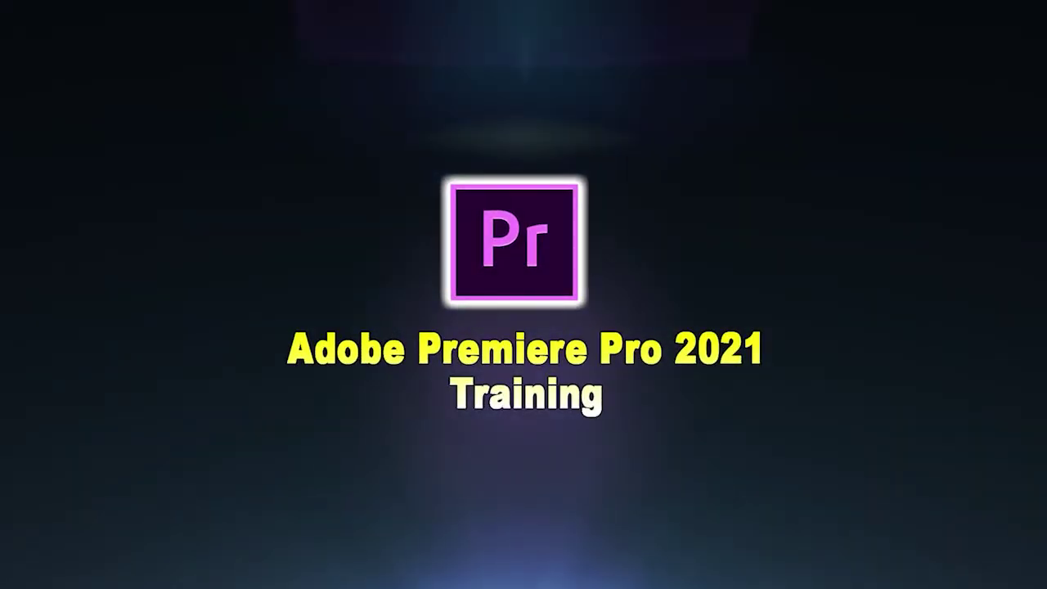
Return to Premiere Pro and minimize the recording window covering the editing workspace
{"action": "scroll", "coordinate": [395, 233], "scroll_direction": "down", "scroll_amount": 5}
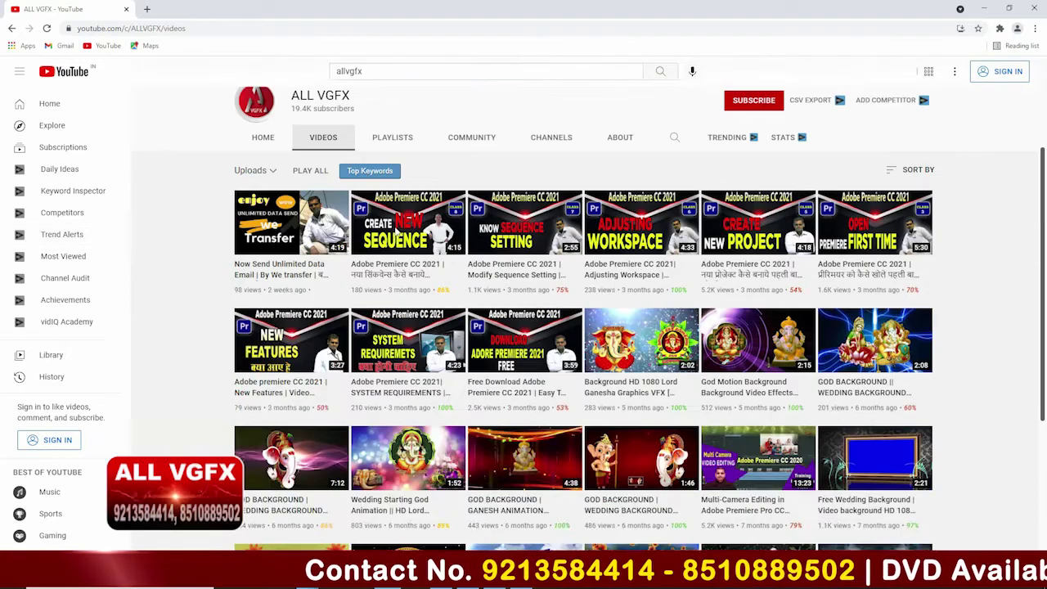
{"action": "scroll", "coordinate": [395, 233], "scroll_direction": "down", "scroll_amount": 1}
{"action": "scroll", "coordinate": [395, 234], "scroll_direction": "down", "scroll_amount": 1}
{"action": "scroll", "coordinate": [396, 233], "scroll_direction": "down", "scroll_amount": 1}
{"action": "scroll", "coordinate": [398, 232], "scroll_direction": "down", "scroll_amount": 1}
{"action": "scroll", "coordinate": [395, 233], "scroll_direction": "down", "scroll_amount": 2}
{"action": "scroll", "coordinate": [395, 234], "scroll_direction": "down", "scroll_amount": 1}
{"action": "scroll", "coordinate": [395, 233], "scroll_direction": "down", "scroll_amount": 2}
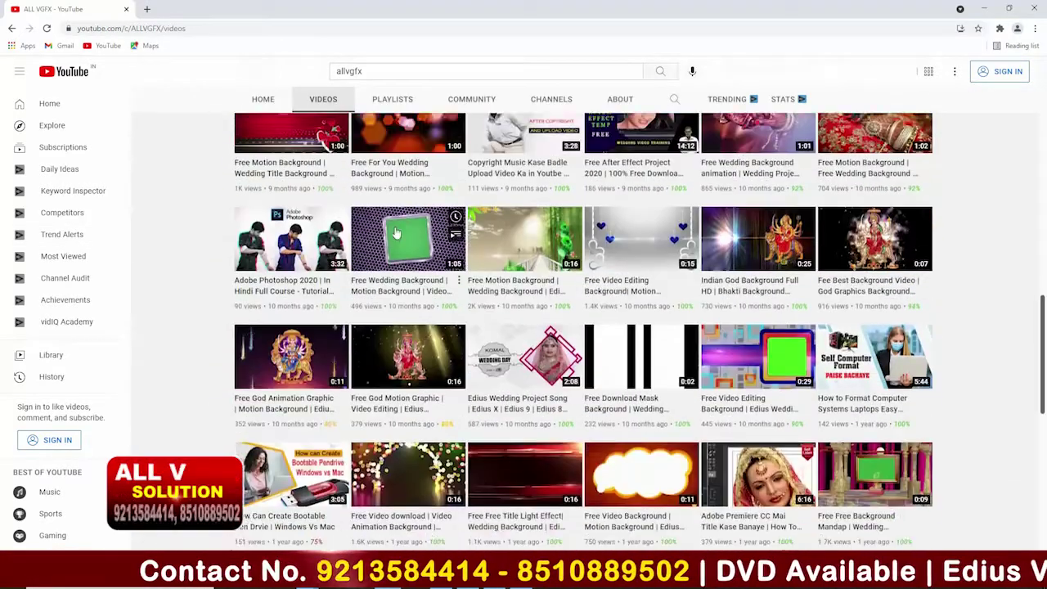
{"action": "scroll", "coordinate": [395, 233], "scroll_direction": "down", "scroll_amount": 1}
{"action": "scroll", "coordinate": [395, 233], "scroll_direction": "down", "scroll_amount": 1}
{"action": "scroll", "coordinate": [395, 233], "scroll_direction": "down", "scroll_amount": 1}
{"action": "scroll", "coordinate": [396, 232], "scroll_direction": "down", "scroll_amount": 1}
{"action": "scroll", "coordinate": [395, 233], "scroll_direction": "down", "scroll_amount": 1}
{"action": "scroll", "coordinate": [395, 233], "scroll_direction": "down", "scroll_amount": 2}
{"action": "scroll", "coordinate": [395, 233], "scroll_direction": "down", "scroll_amount": 1}
{"action": "scroll", "coordinate": [395, 233], "scroll_direction": "down", "scroll_amount": 1}
{"action": "scroll", "coordinate": [395, 233], "scroll_direction": "down", "scroll_amount": 2}
{"action": "key", "text": "alt+Tab"}
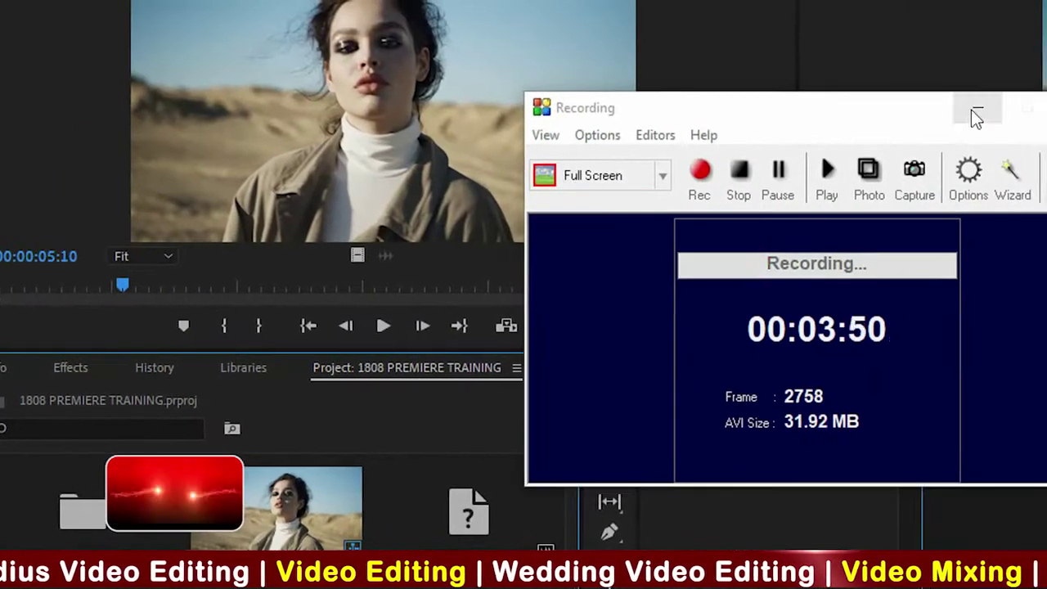
{"action": "left_click", "coordinate": [1006, 64]}
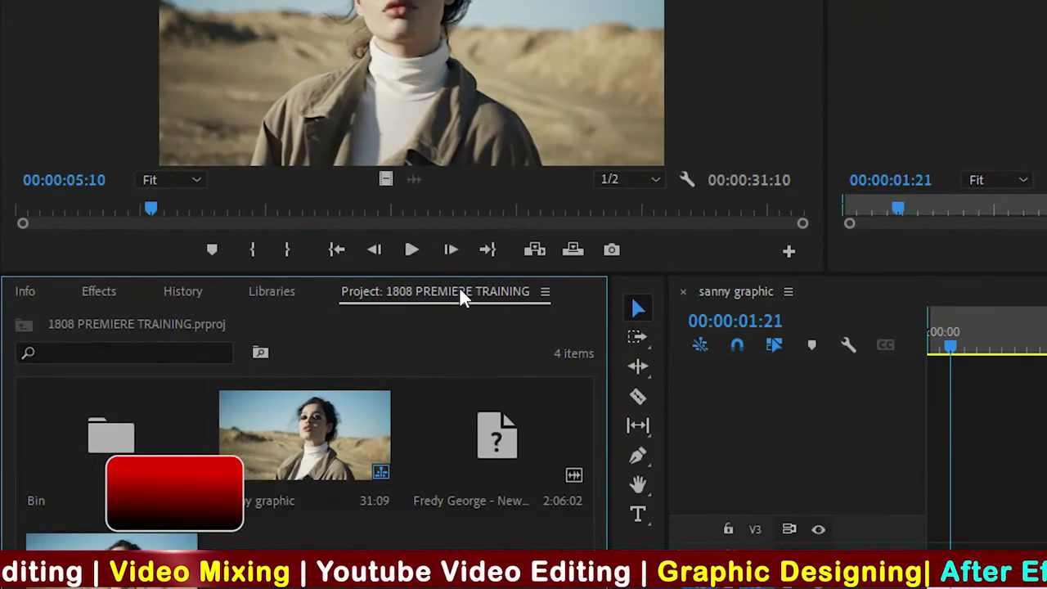
Move the Project tab to the front of its group, ahead of Info, Effects, History and Libraries
{"action": "left_click_drag", "start_coordinate": [459, 296], "coordinate": [186, 302]}
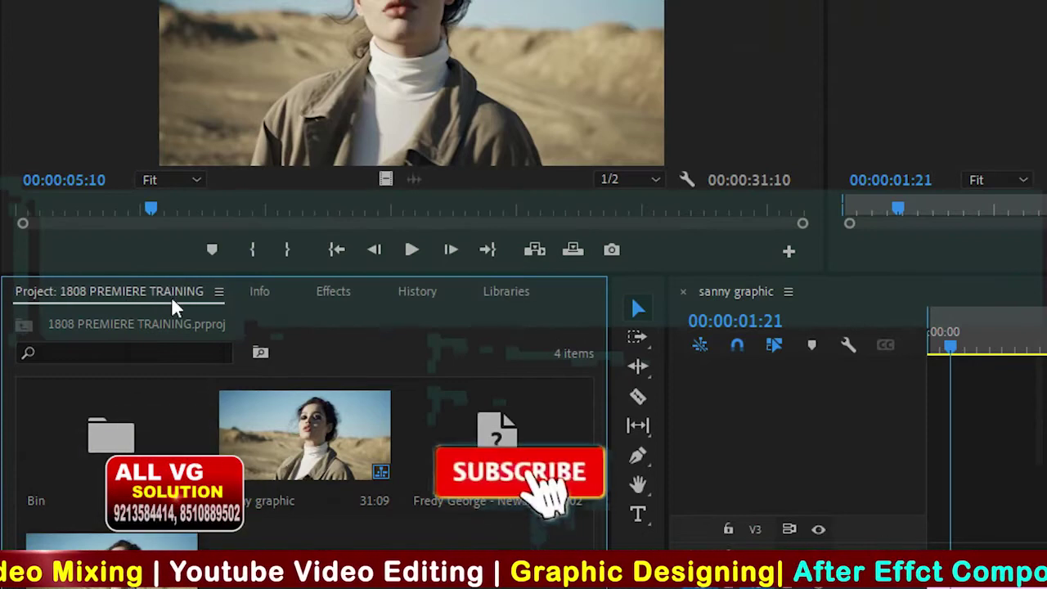
{"action": "mouse_move", "coordinate": [184, 293]}
{"action": "left_mouse_down"}
{"action": "mouse_move", "coordinate": [483, 299]}
{"action": "mouse_move", "coordinate": [456, 332]}
{"action": "left_mouse_up"}
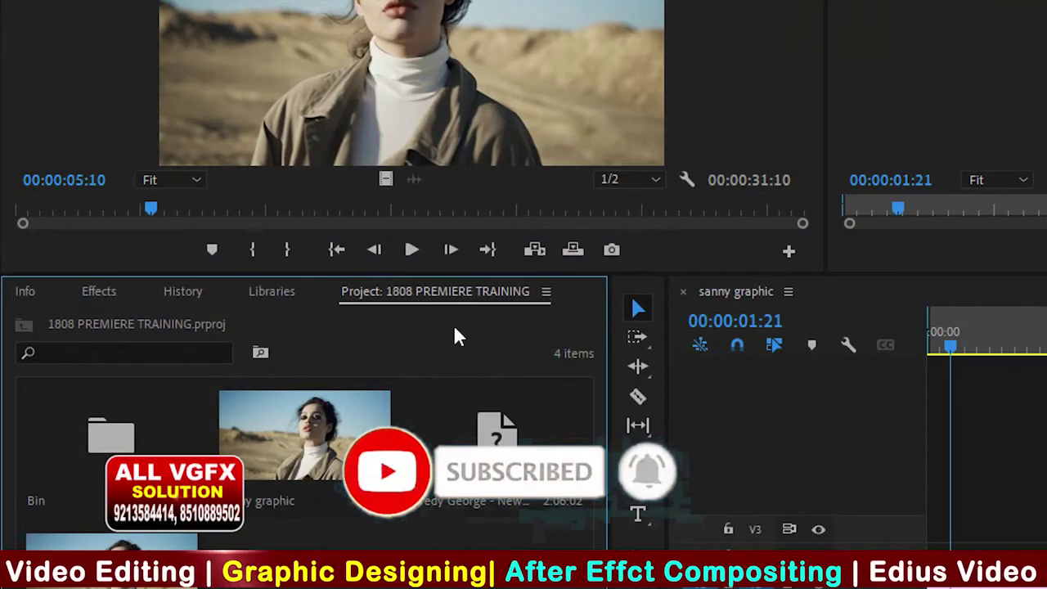
{"action": "left_click_drag", "start_coordinate": [443, 293], "coordinate": [115, 296]}
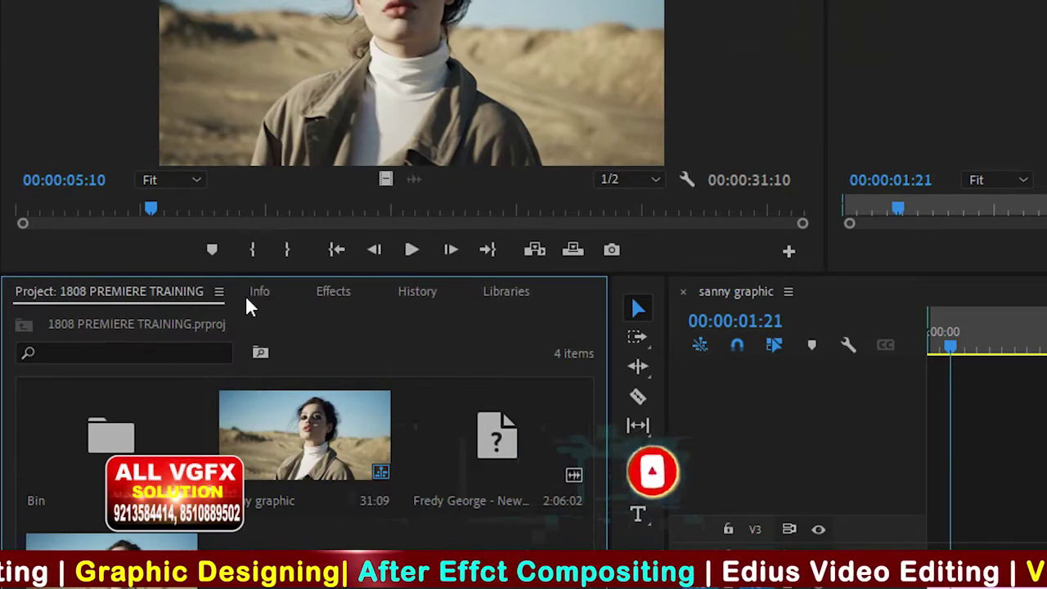
Show the History panel's action list and open, then dismiss, its panel menu
{"action": "left_click", "coordinate": [436, 303]}
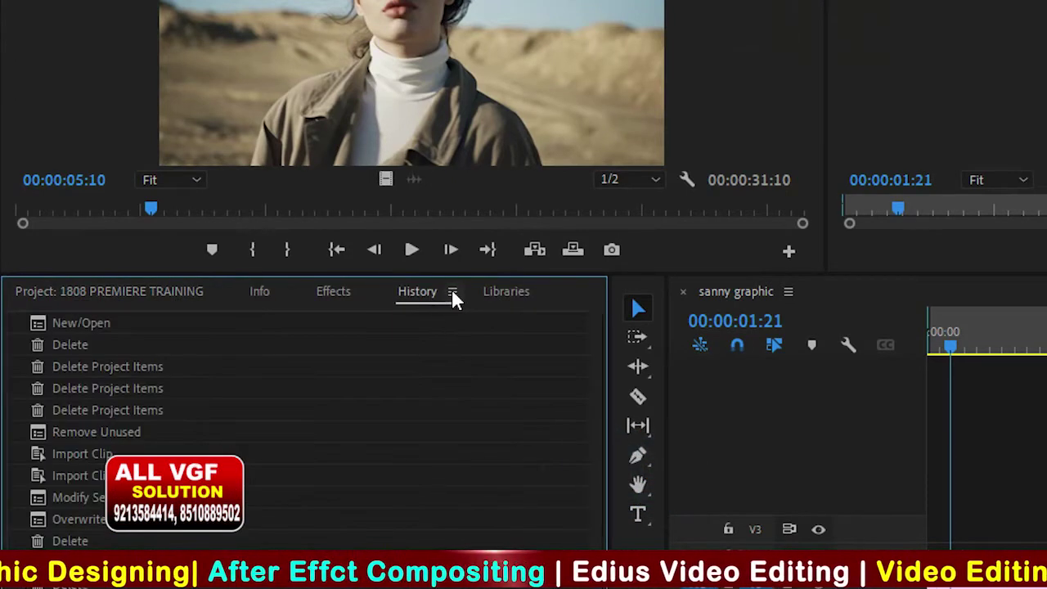
{"action": "left_click", "coordinate": [453, 295]}
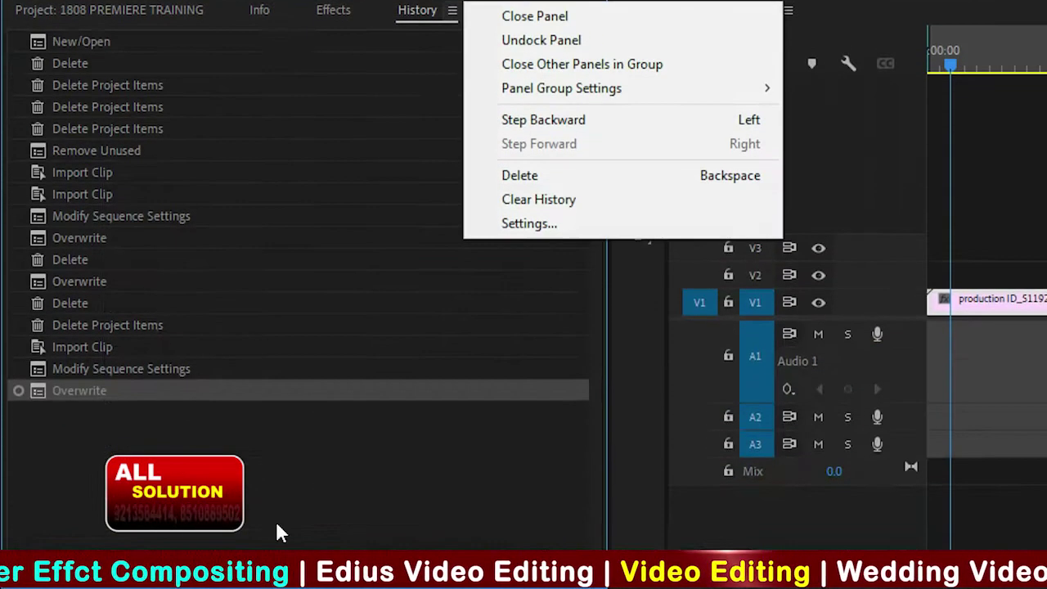
{"action": "left_click", "coordinate": [47, 377]}
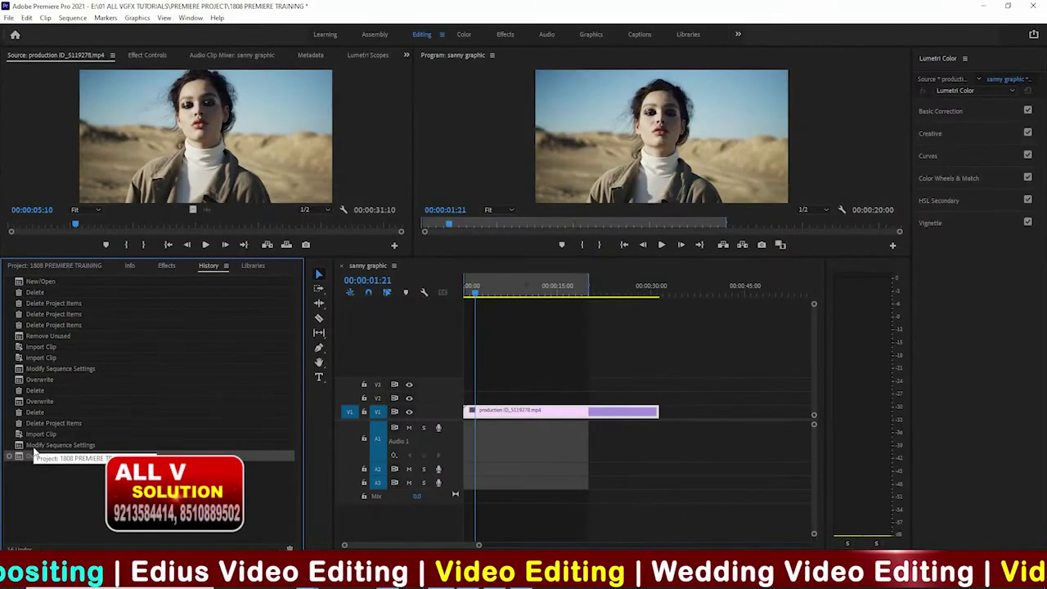
Step back to earlier History states, then bring the Project panel forward again
{"action": "left_click", "coordinate": [35, 446]}
{"action": "mouse_move", "coordinate": [34, 448]}
{"action": "left_mouse_down"}
{"action": "mouse_move", "coordinate": [44, 349]}
{"action": "mouse_move", "coordinate": [36, 463]}
{"action": "mouse_move", "coordinate": [54, 481]}
{"action": "left_mouse_up"}
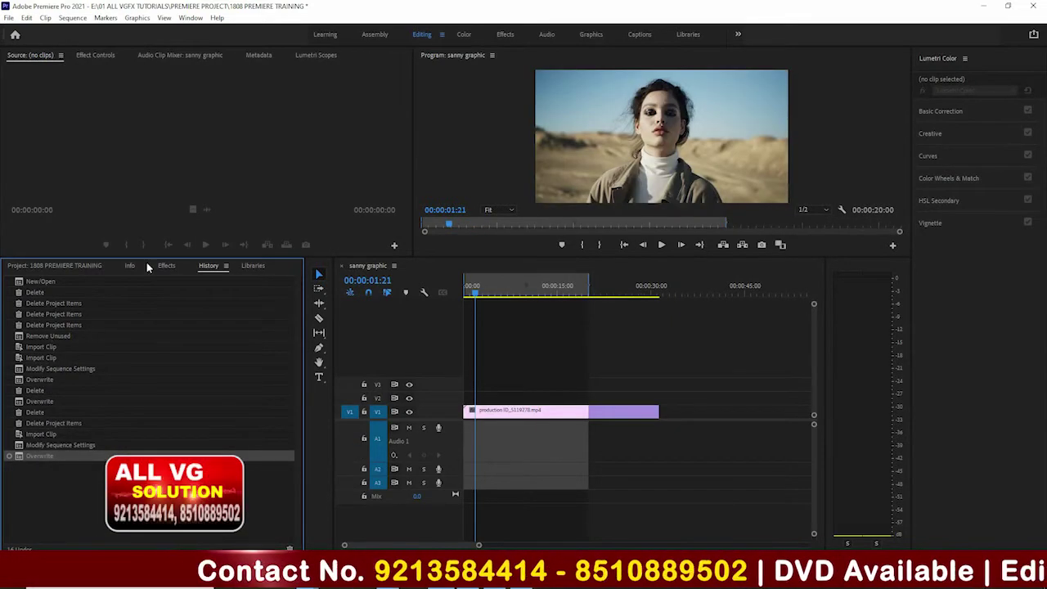
{"action": "left_click", "coordinate": [47, 269]}
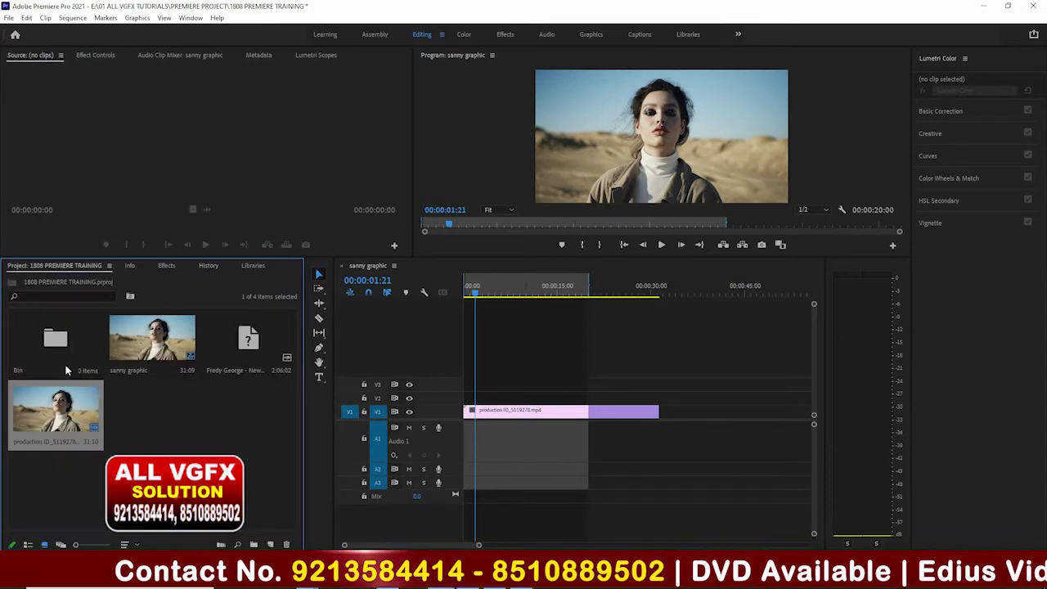
Load production_ID_5119278.mp4 into the Source monitor and cue it to 00:00:16:01
{"action": "double_click", "coordinate": [69, 423]}
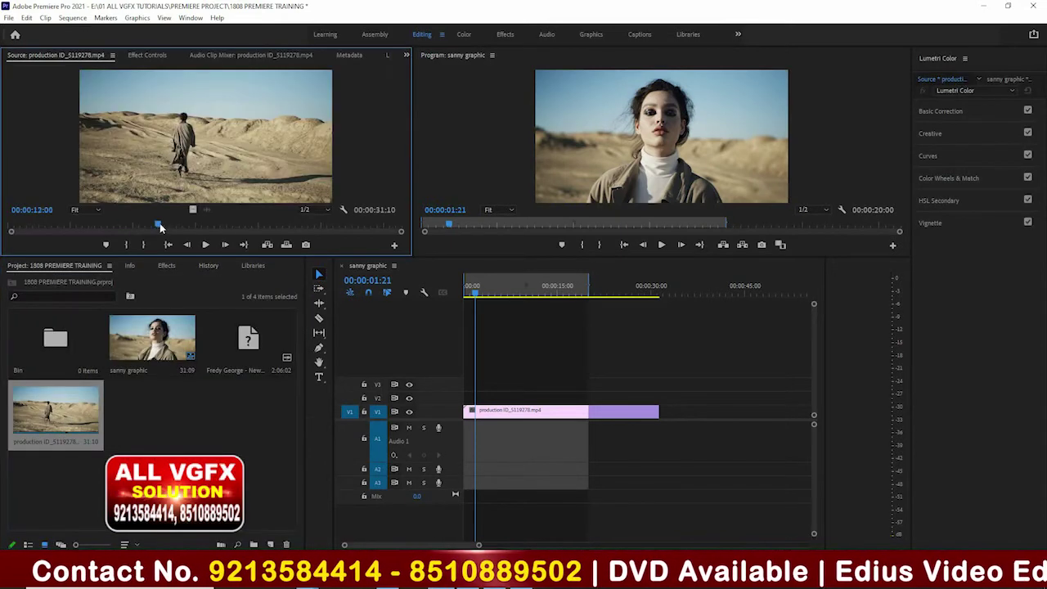
{"action": "left_click_drag", "start_coordinate": [187, 233], "coordinate": [208, 225]}
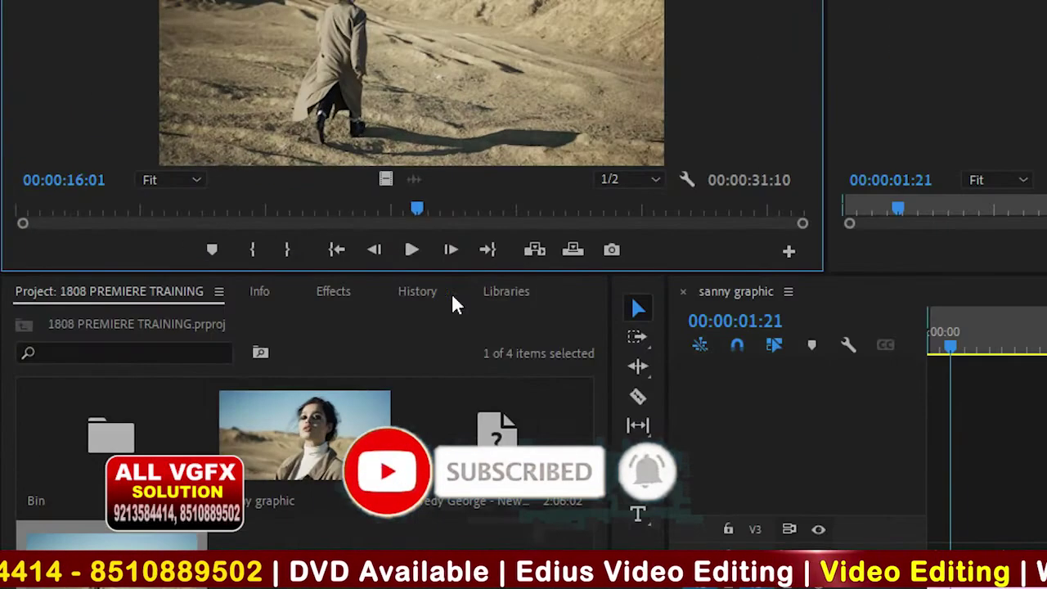
{"action": "left_click", "coordinate": [216, 290]}
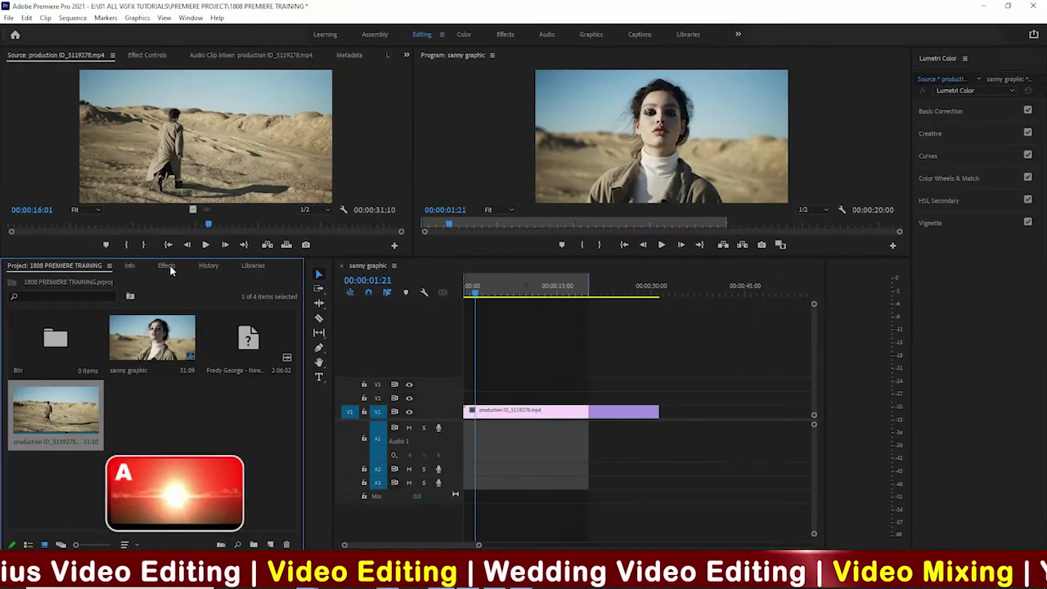
Close the Info panel from its panel menu
{"action": "left_click", "coordinate": [322, 289]}
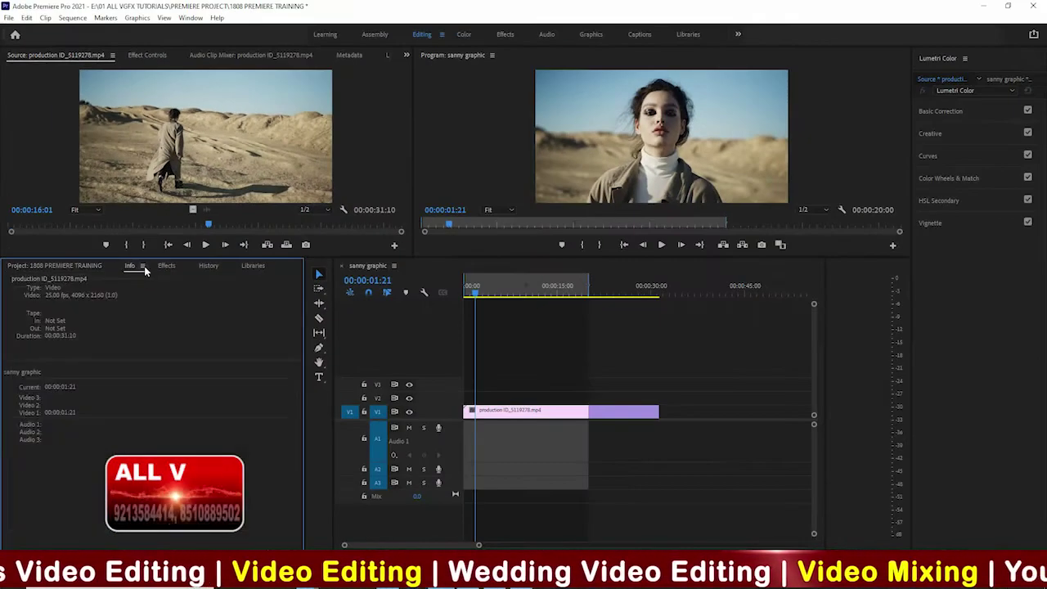
{"action": "left_click", "coordinate": [142, 267]}
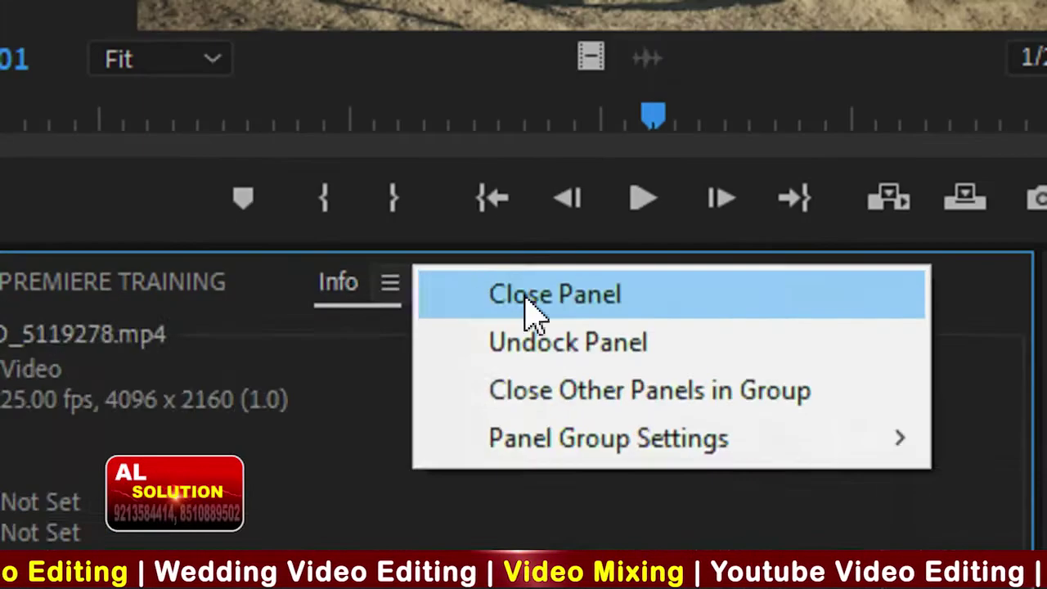
{"action": "left_click", "coordinate": [526, 301]}
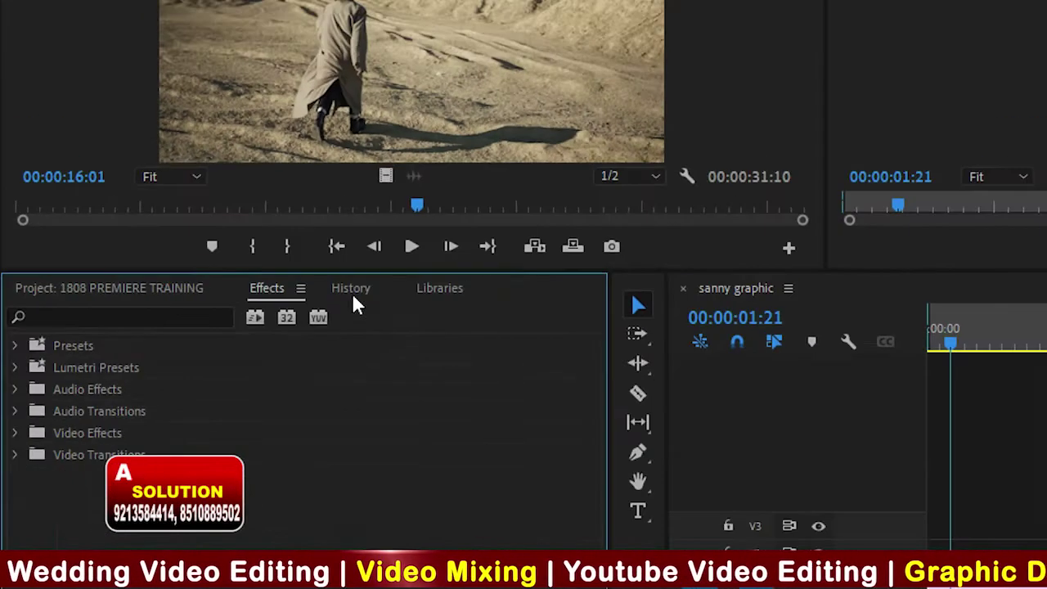
Close the History and Libraries panels from their panel menus
{"action": "left_click", "coordinate": [353, 291]}
{"action": "left_click", "coordinate": [385, 288]}
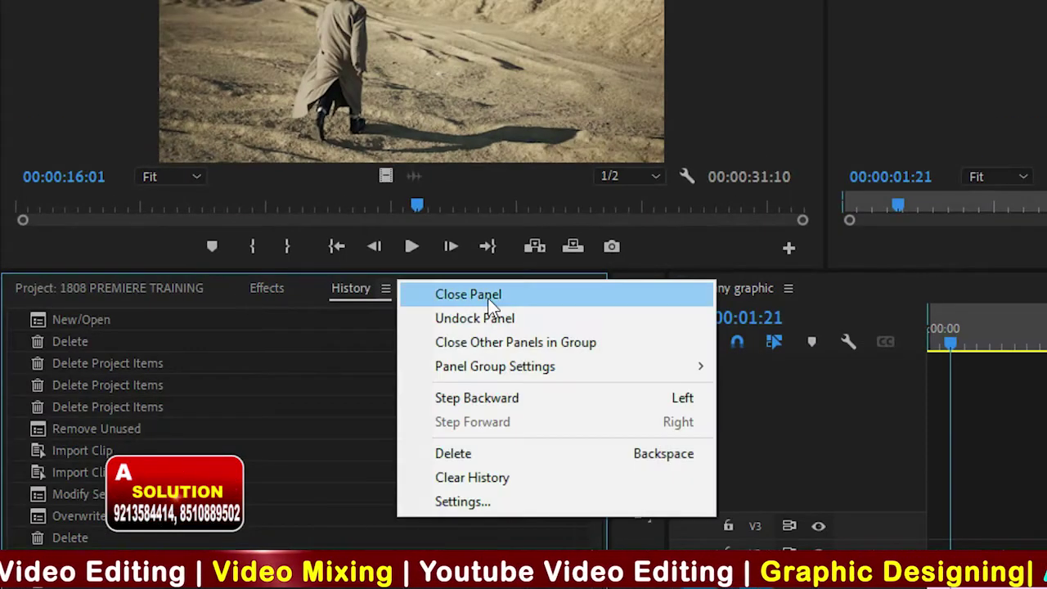
{"action": "left_click", "coordinate": [490, 302]}
{"action": "left_click", "coordinate": [392, 288]}
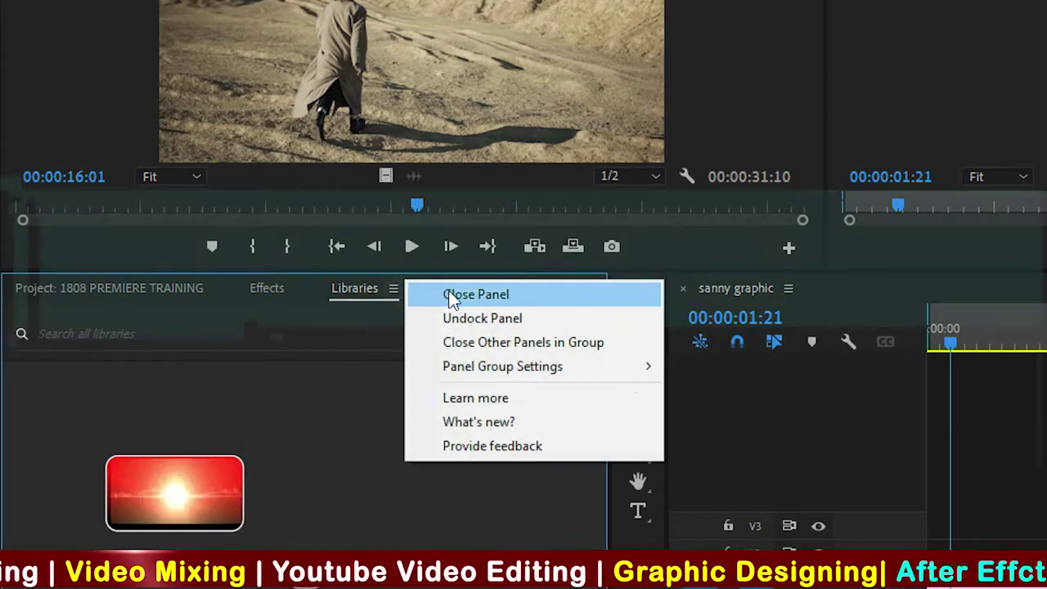
{"action": "left_click", "coordinate": [450, 296]}
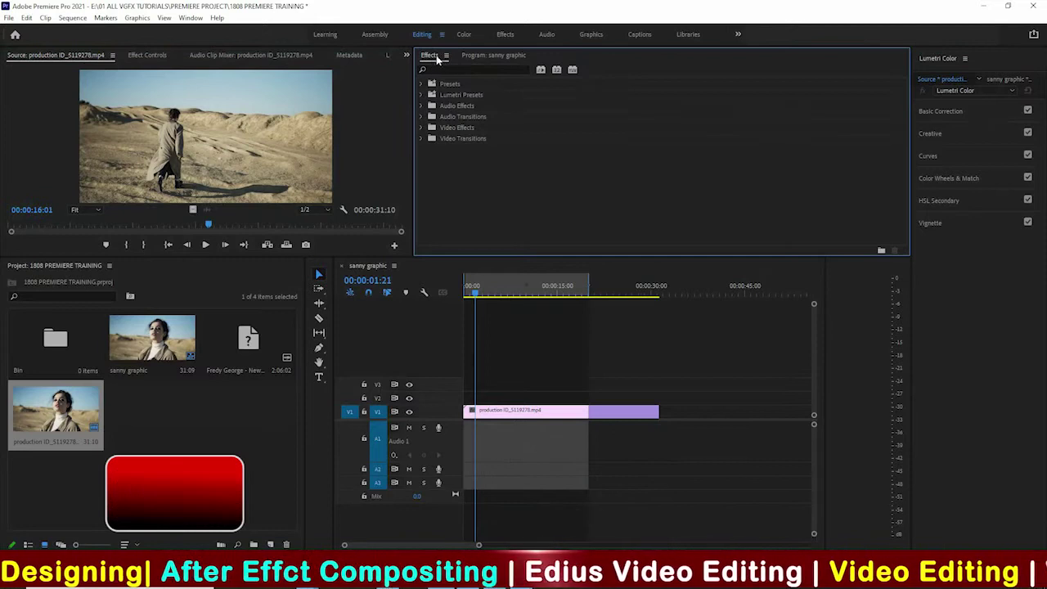
Move the Effects panel out of the Program monitor frame into the lower-left column above Project
{"action": "left_click", "coordinate": [490, 55]}
{"action": "left_click", "coordinate": [440, 57]}
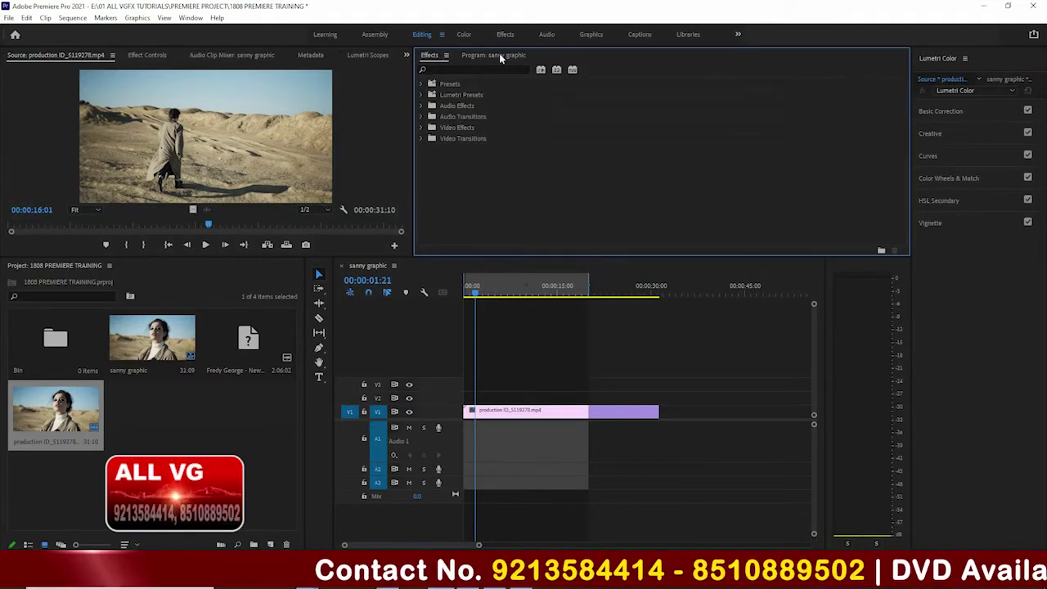
{"action": "left_click", "coordinate": [489, 55]}
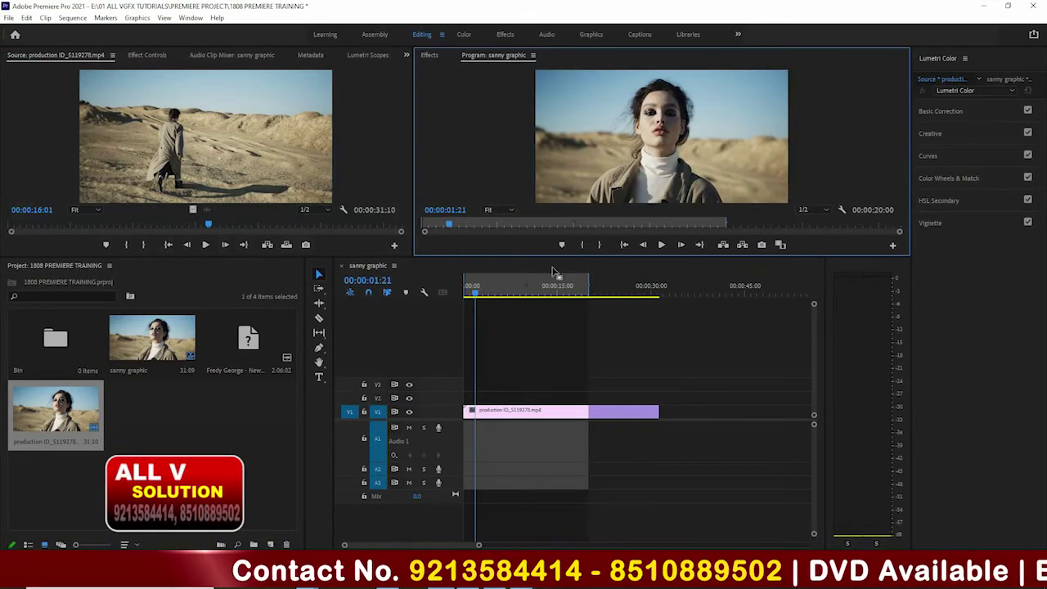
{"action": "left_click", "coordinate": [428, 55]}
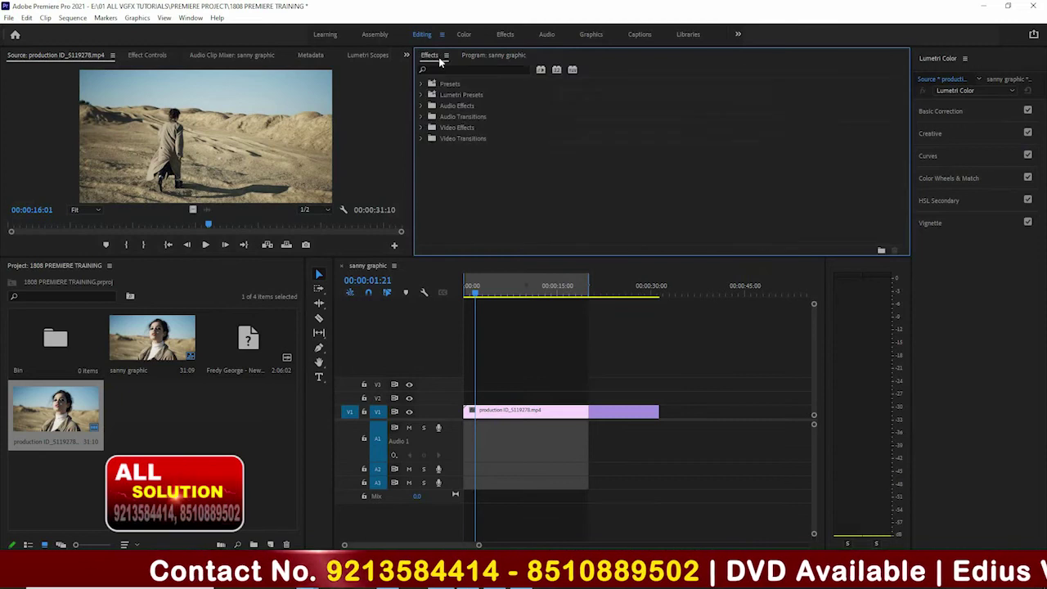
{"action": "left_click_drag", "start_coordinate": [431, 57], "coordinate": [158, 282]}
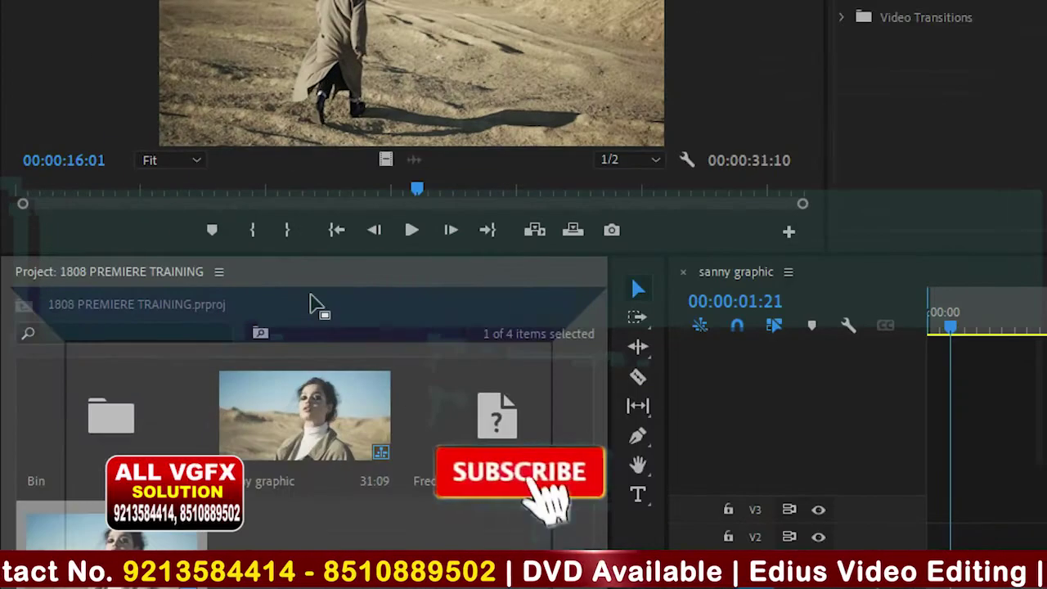
{"action": "left_click_drag", "start_coordinate": [158, 282], "coordinate": [182, 269]}
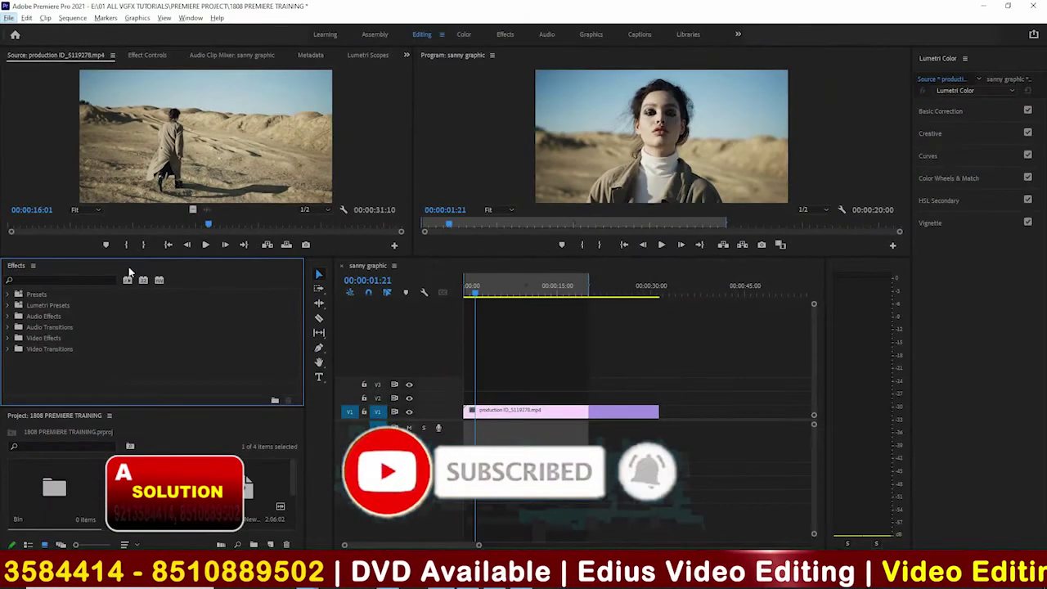
Dock the Effects panel as a tab in the Project panel's group
{"action": "left_click", "coordinate": [33, 266]}
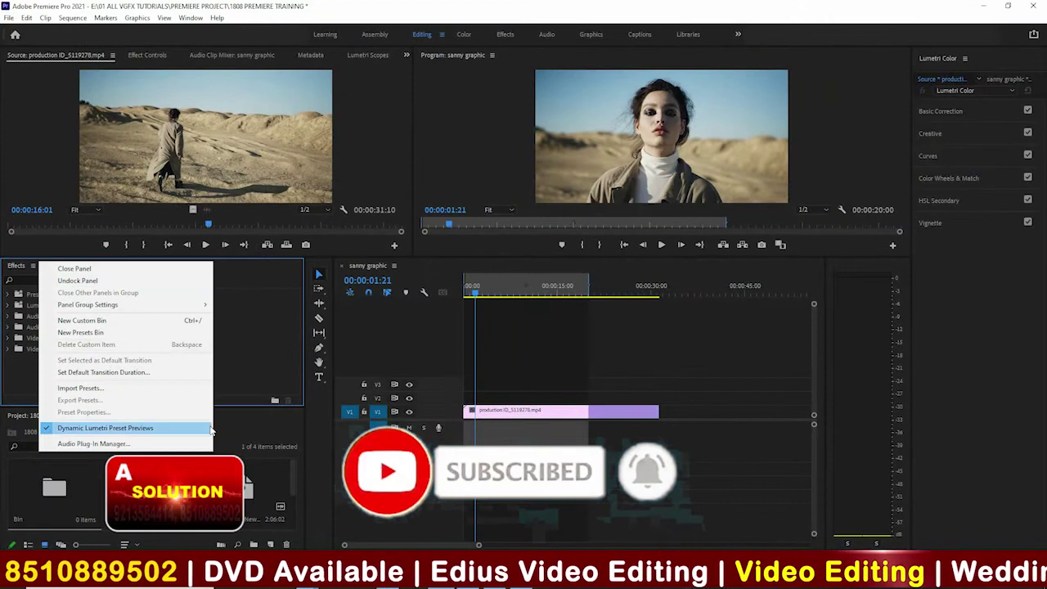
{"action": "key", "text": "Escape"}
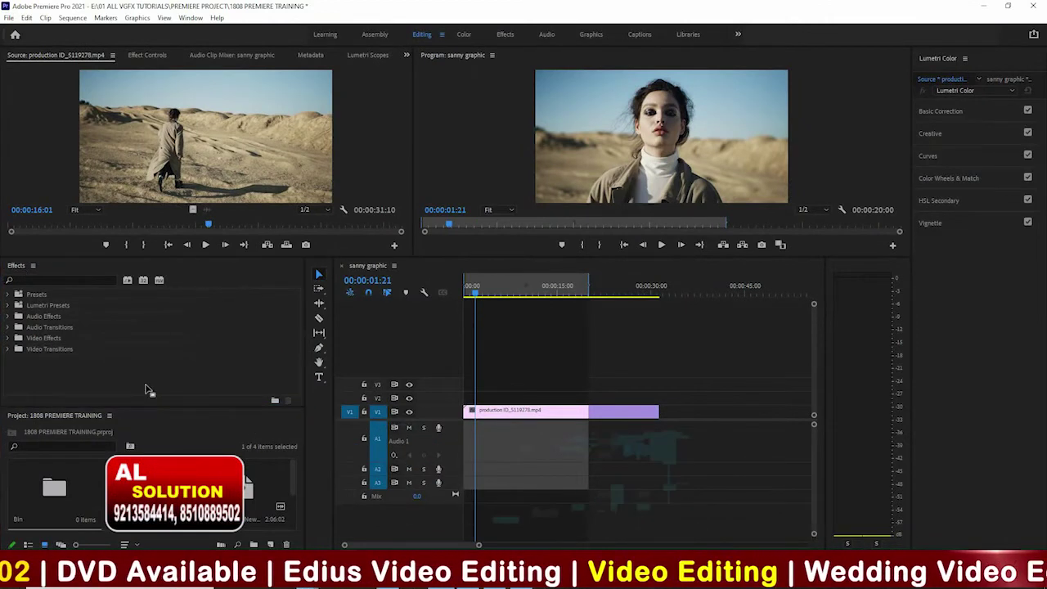
{"action": "left_click_drag", "start_coordinate": [17, 265], "coordinate": [146, 421]}
Place the Project tab ahead of Effects, show Project, and clear its selection
{"action": "left_click", "coordinate": [95, 265]}
{"action": "left_click", "coordinate": [17, 265]}
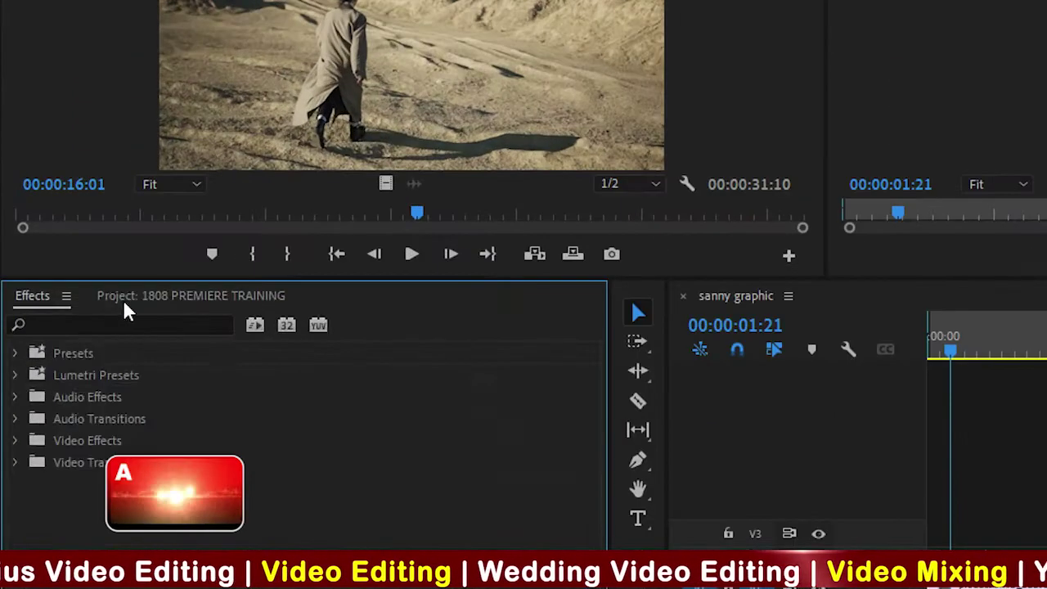
{"action": "left_click_drag", "start_coordinate": [60, 267], "coordinate": [8, 268]}
{"action": "left_click", "coordinate": [270, 298]}
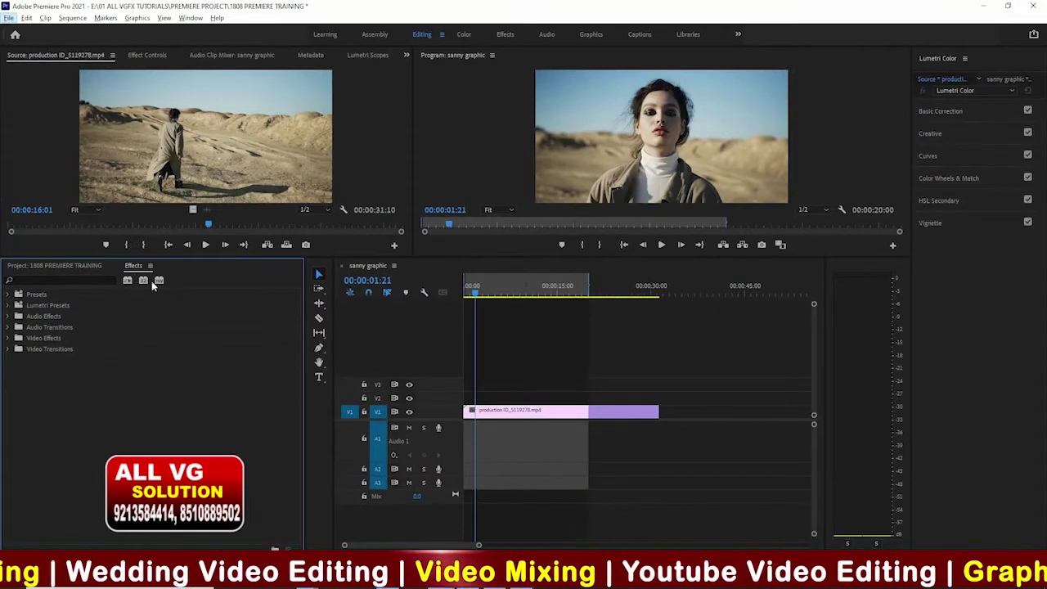
{"action": "left_click", "coordinate": [59, 265]}
{"action": "left_click", "coordinate": [172, 437]}
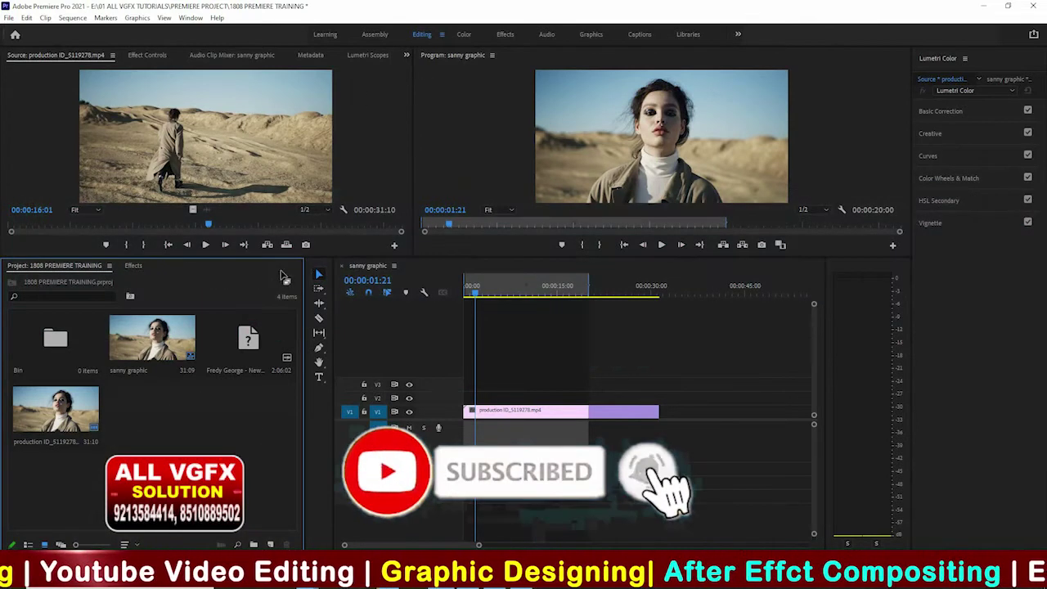
{"action": "left_click", "coordinate": [270, 55]}
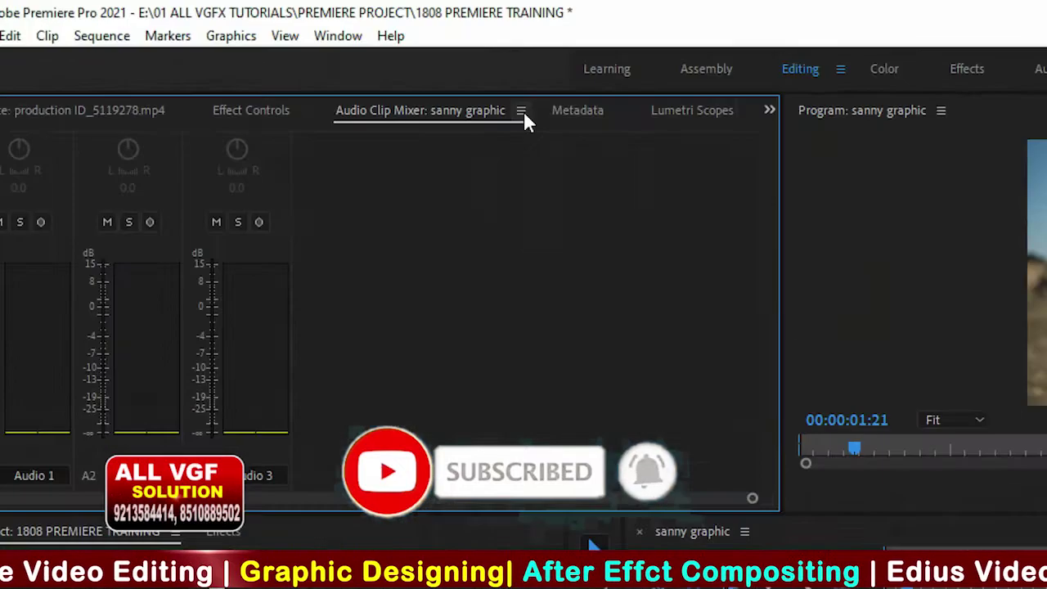
Close Audio Clip Mixer, Lumetri Scopes and Metadata, then return to Source and select sanny graphic
{"action": "left_click", "coordinate": [520, 110]}
{"action": "left_click", "coordinate": [577, 114]}
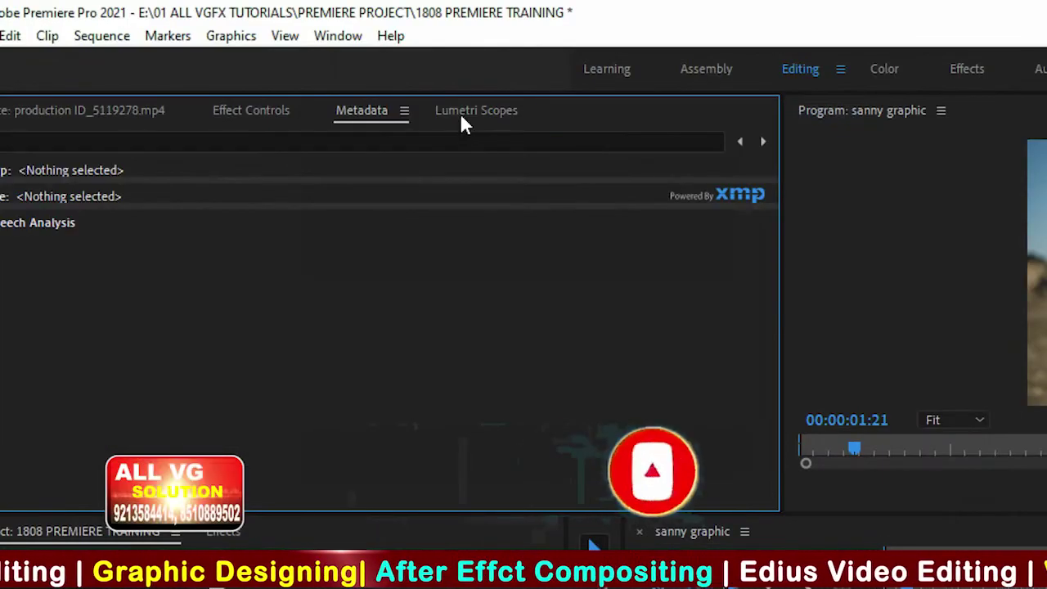
{"action": "left_click", "coordinate": [463, 115]}
{"action": "left_click", "coordinate": [530, 110]}
{"action": "left_click", "coordinate": [570, 117]}
{"action": "left_click", "coordinate": [404, 110]}
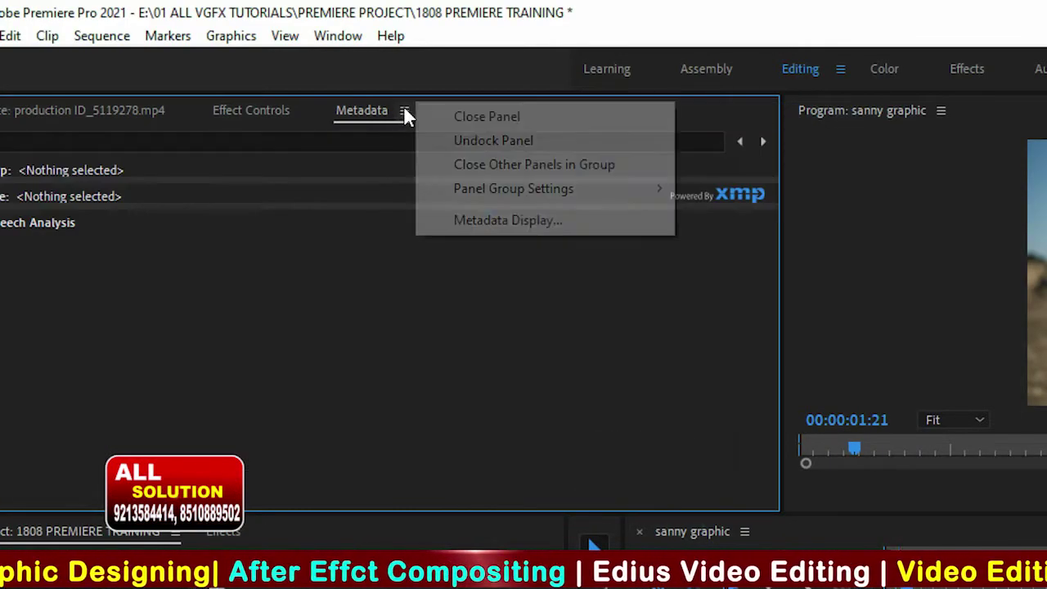
{"action": "left_click", "coordinate": [460, 117]}
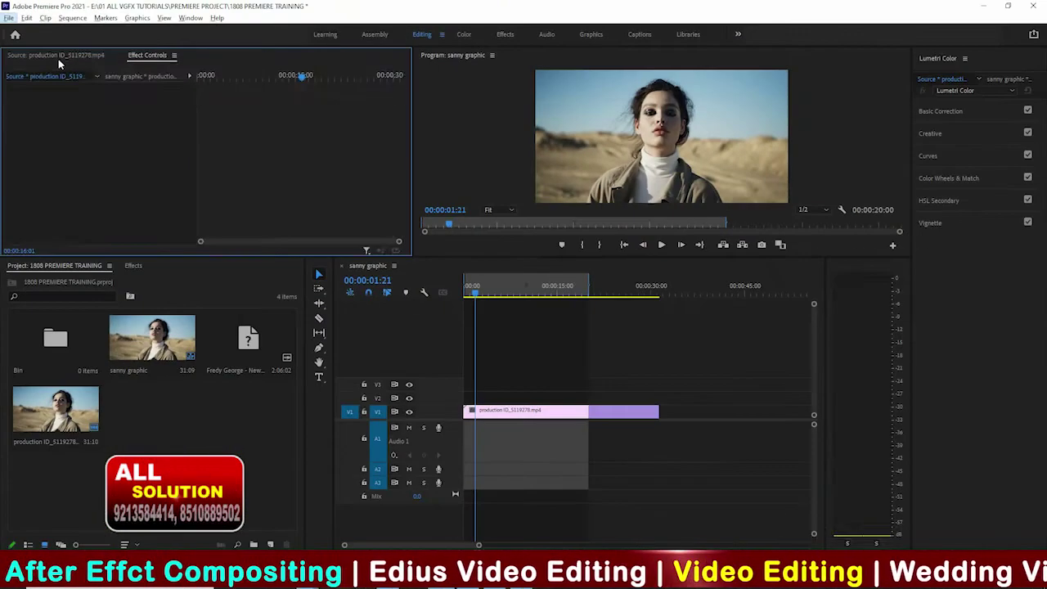
{"action": "left_click", "coordinate": [58, 61]}
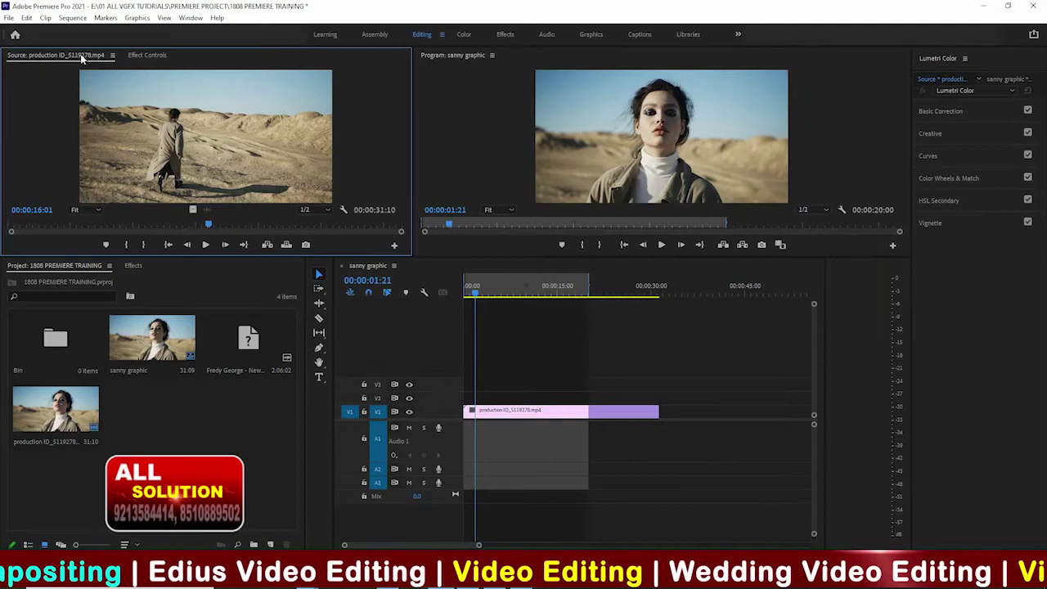
{"action": "left_click", "coordinate": [161, 363]}
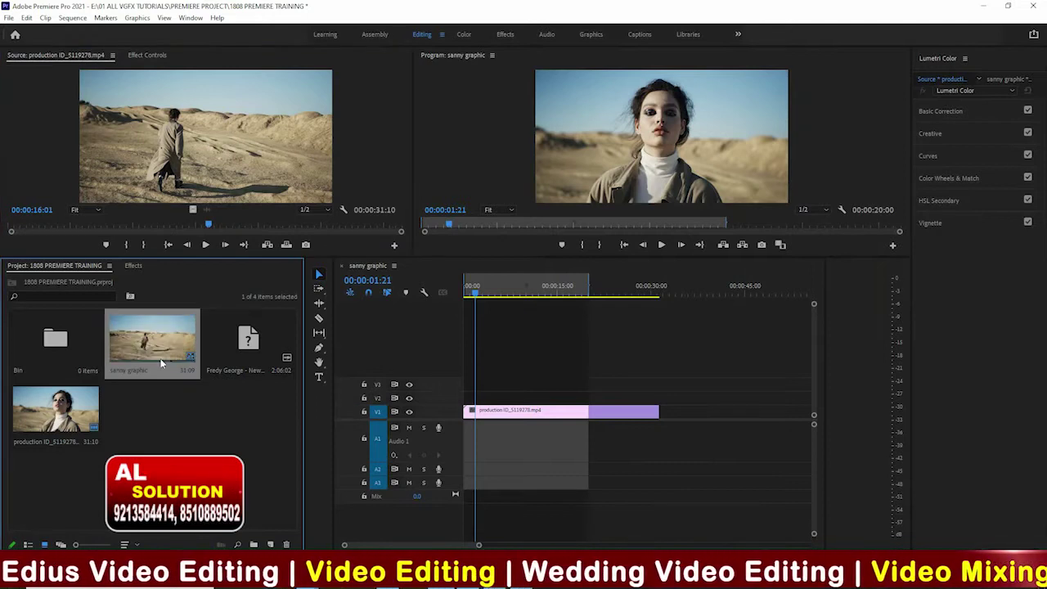
{"action": "mouse_move", "coordinate": [208, 224]}
{"action": "left_mouse_down"}
{"action": "mouse_move", "coordinate": [309, 237]}
{"action": "mouse_move", "coordinate": [198, 235]}
{"action": "left_mouse_up"}
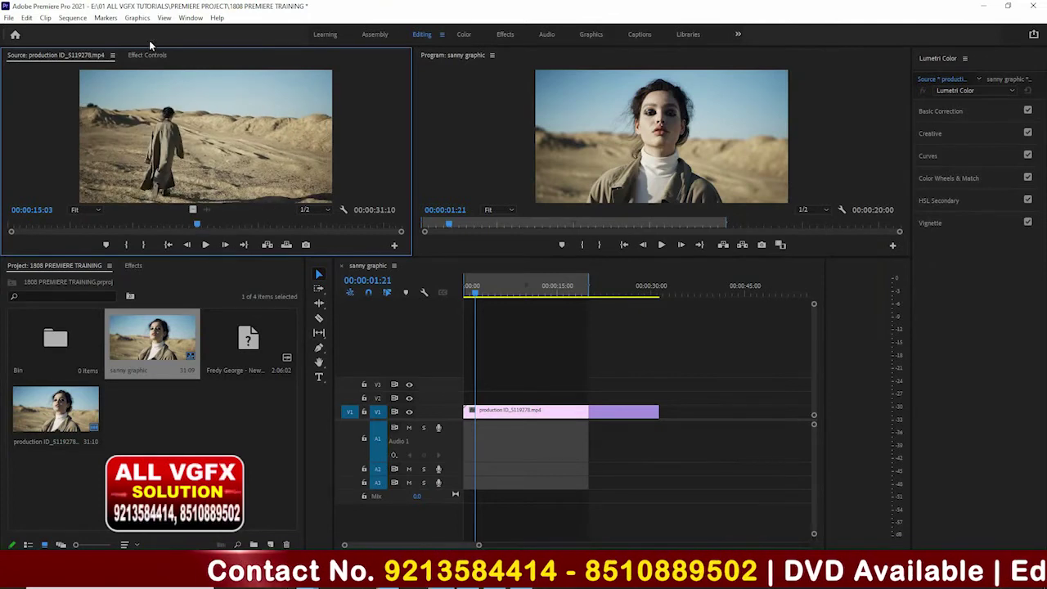
{"action": "left_click", "coordinate": [147, 54]}
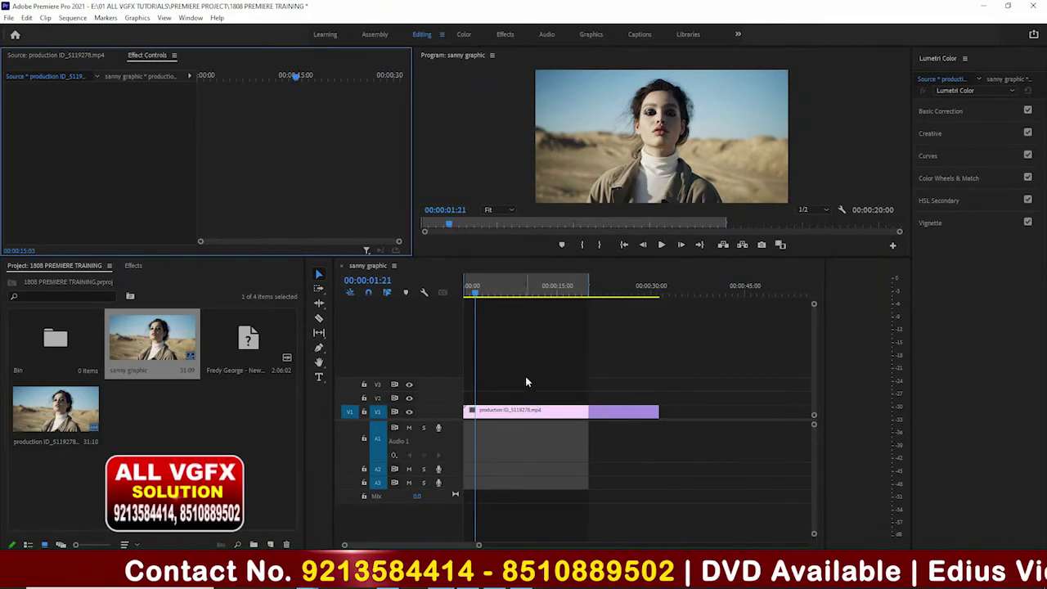
{"action": "left_click", "coordinate": [512, 410]}
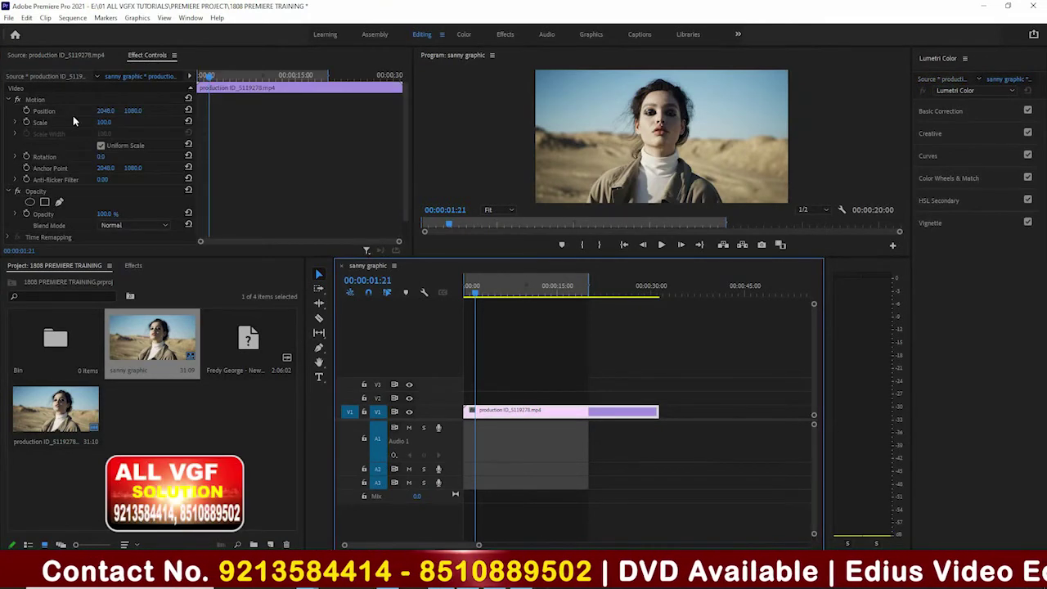
{"action": "scroll", "coordinate": [153, 188], "scroll_direction": "down", "scroll_amount": 1}
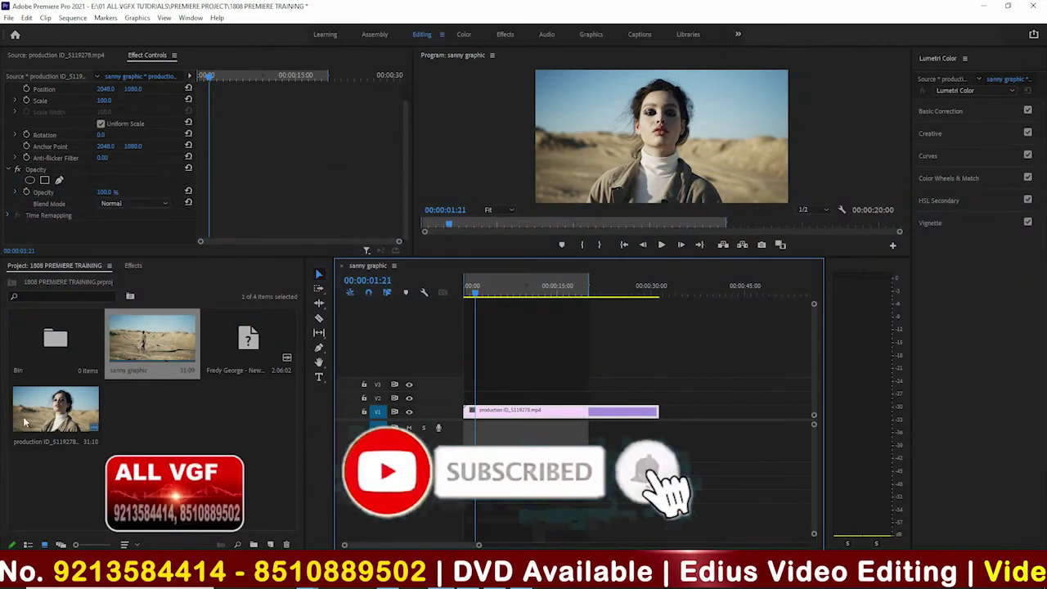
{"action": "double_click", "coordinate": [55, 409]}
{"action": "left_click", "coordinate": [261, 228]}
{"action": "left_click_drag", "start_coordinate": [262, 229], "coordinate": [197, 229]}
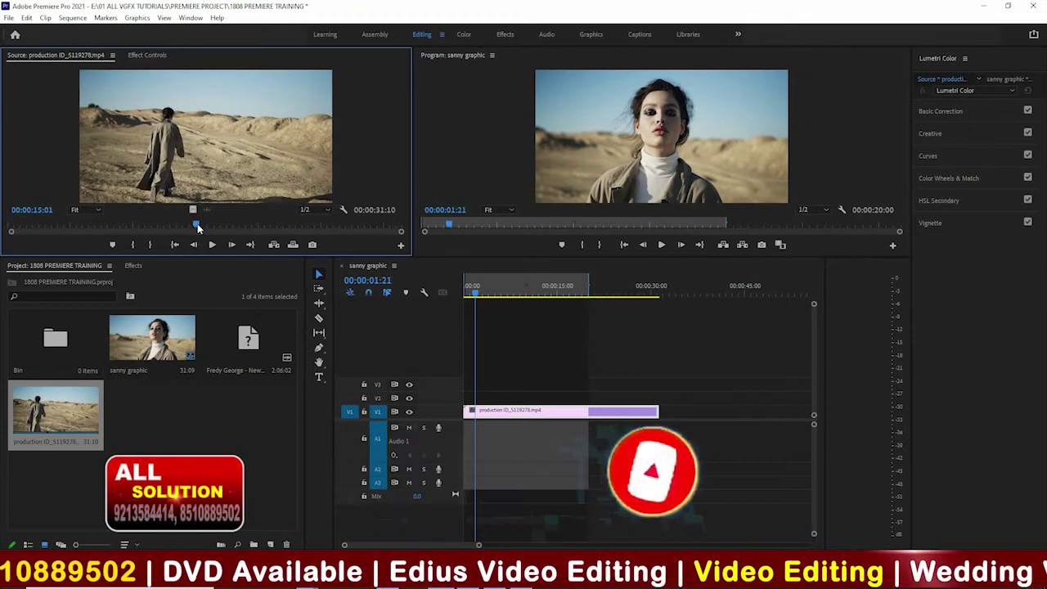
{"action": "left_click", "coordinate": [135, 228]}
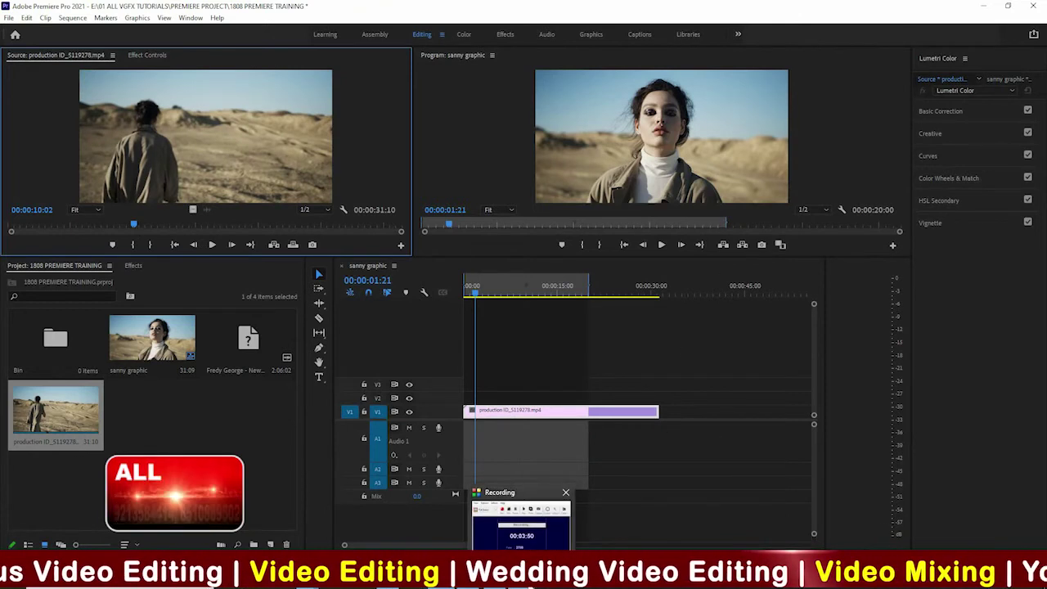
{"action": "left_click", "coordinate": [527, 532]}
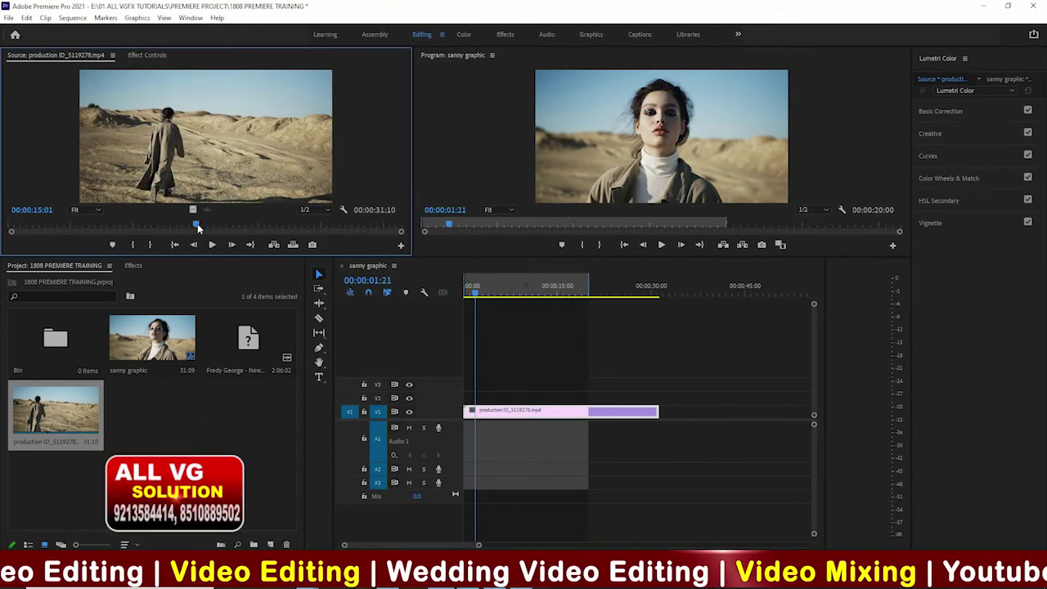
{"action": "left_click_drag", "start_coordinate": [197, 226], "coordinate": [136, 227]}
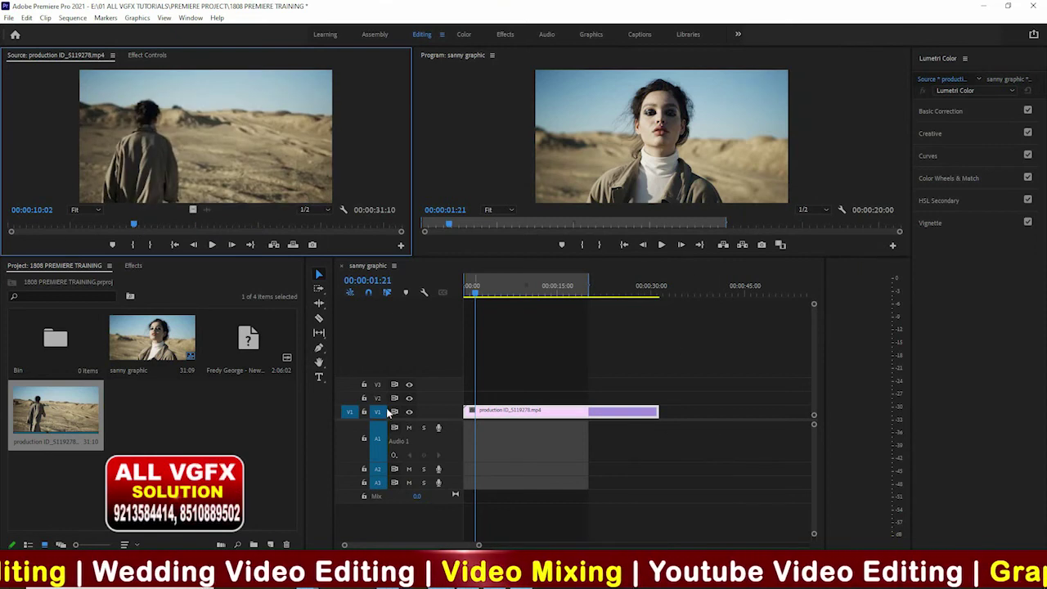
{"action": "mouse_move", "coordinate": [521, 576]}
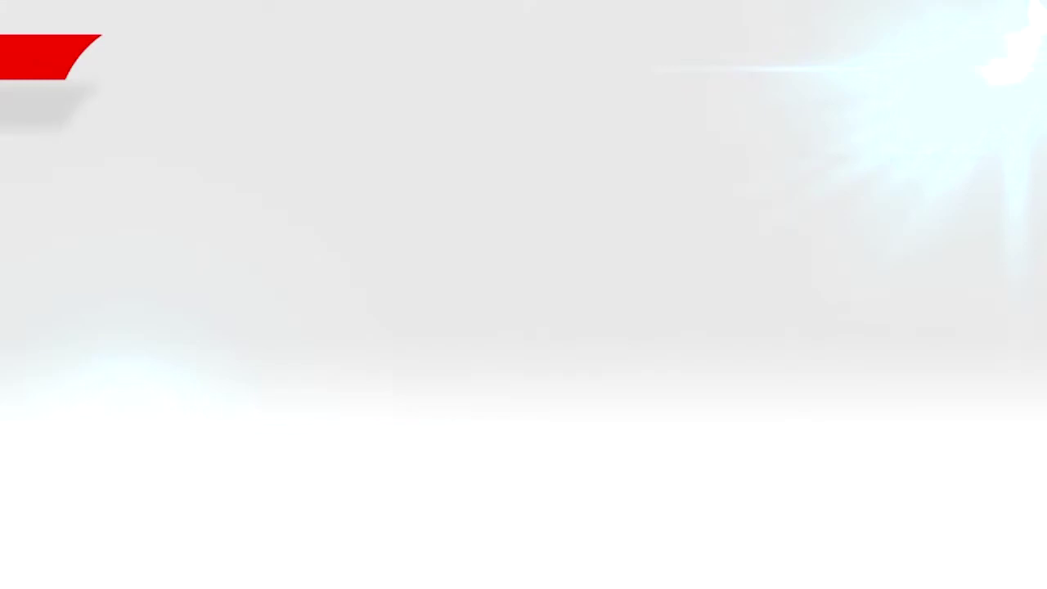